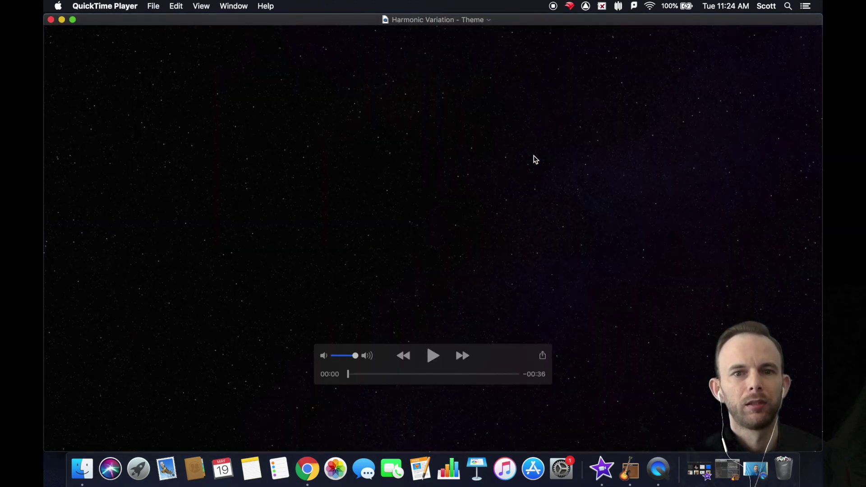
# - Play the Harmonic Variation - Theme video, pause it partway through, and close it
pyautogui.click(433, 356)
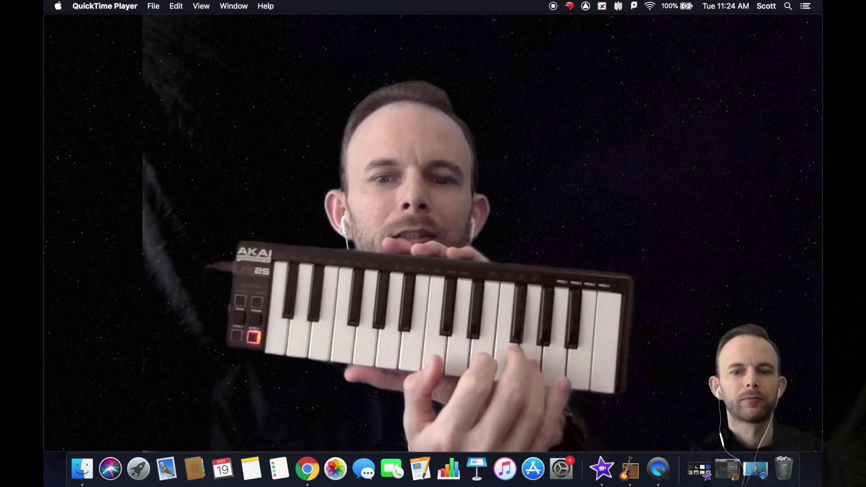
pyautogui.moveTo(436, 304)
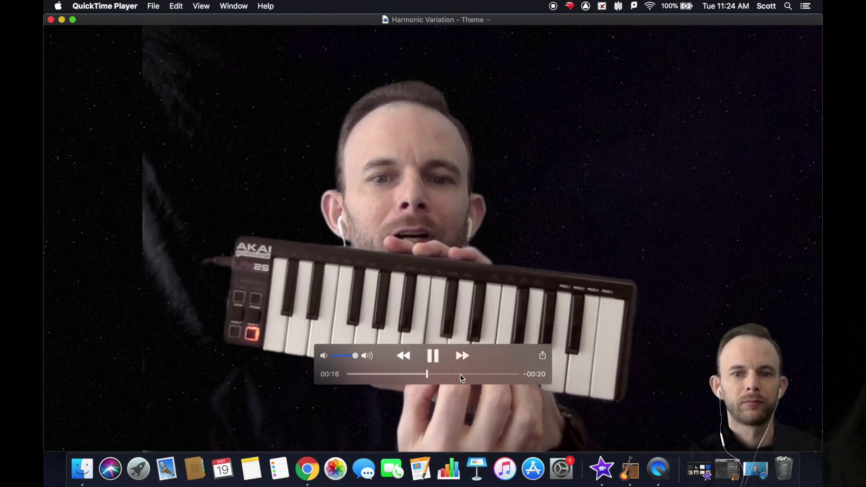
pyautogui.click(433, 357)
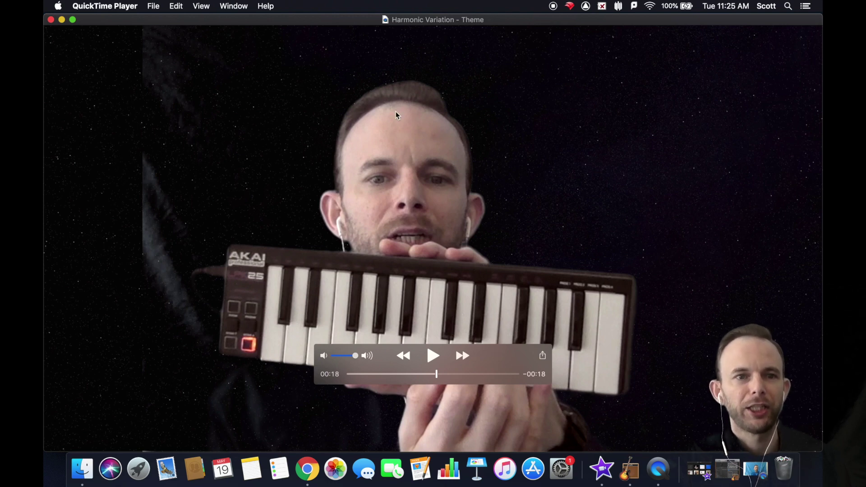
pyautogui.click(51, 20)
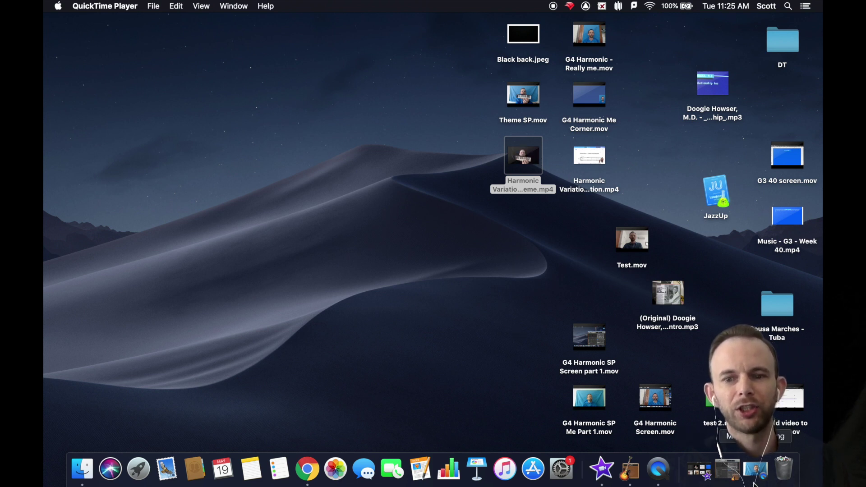
# - Switch to iMovie and create a new movie project
pyautogui.click(699, 479)
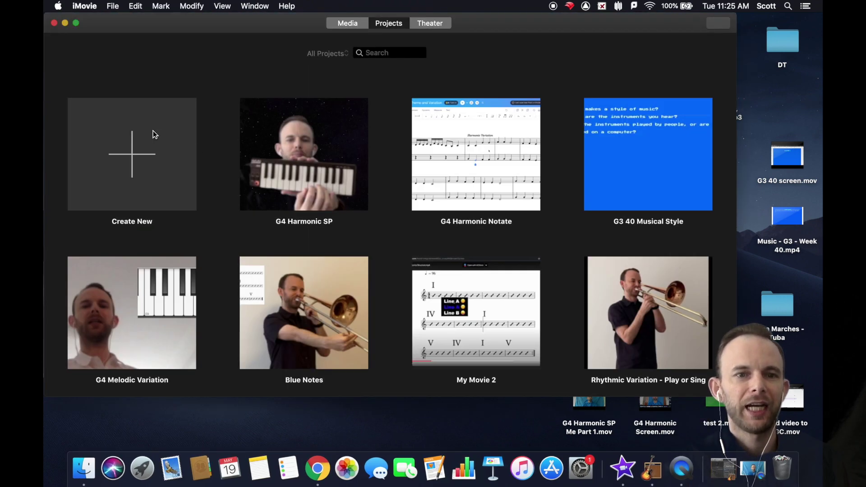
pyautogui.click(153, 131)
pyautogui.click(138, 212)
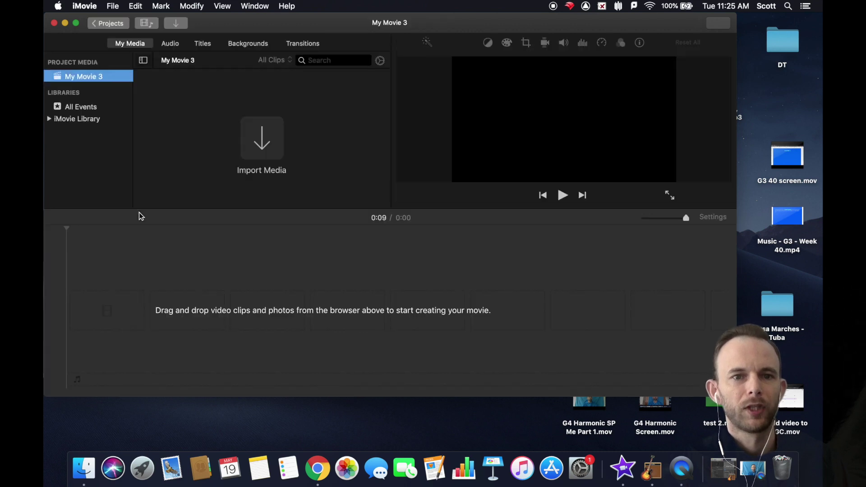
# - Import the Harmonic Variation - Theme video from the Desktop into the project, place it in the timeline and play it
pyautogui.click(269, 139)
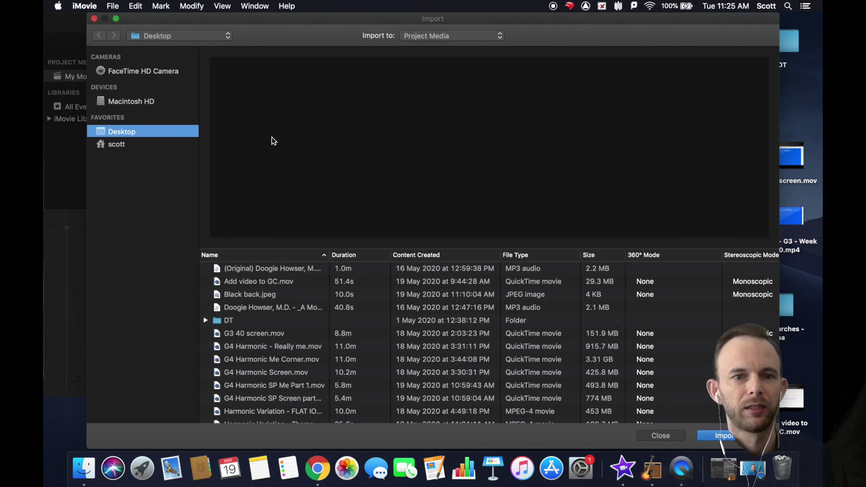
pyautogui.scroll(-5, 291, 332)
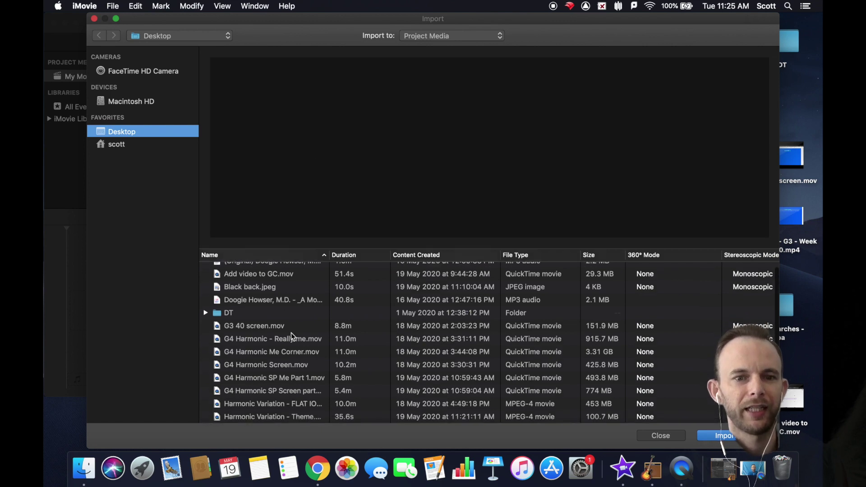
pyautogui.scroll(-1, 292, 337)
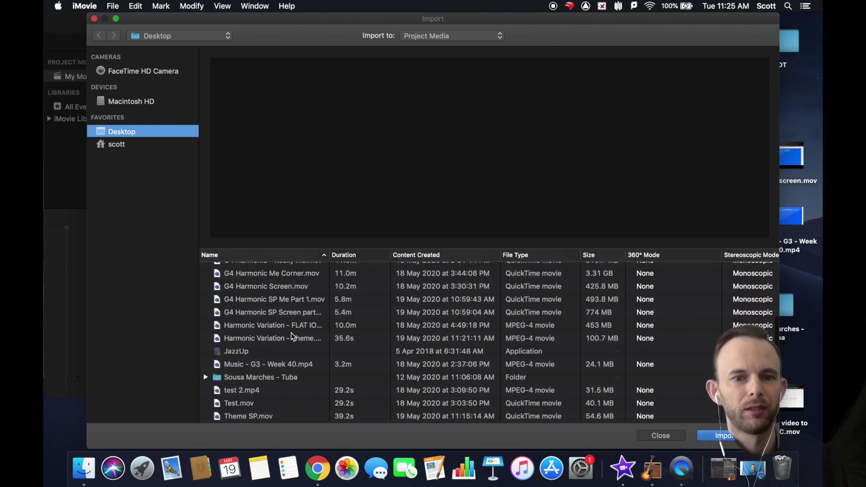
pyautogui.doubleClick(271, 339)
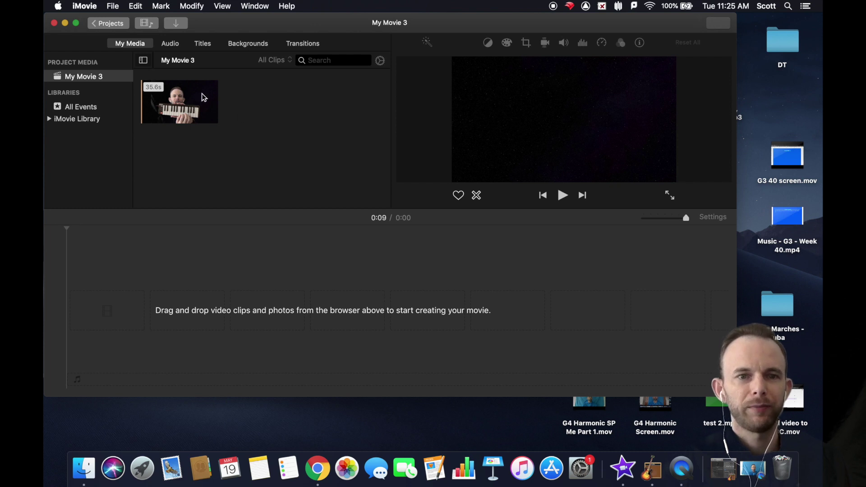
pyautogui.moveTo(201, 94); pyautogui.dragTo(95, 301)
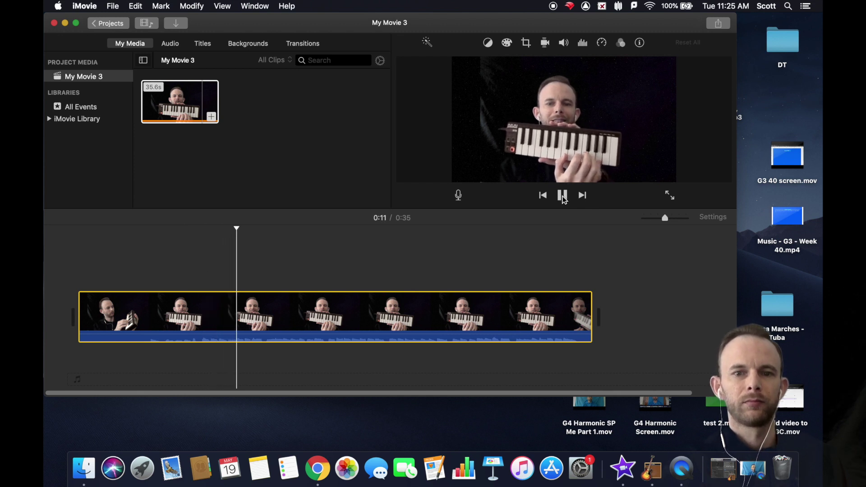
pyautogui.click(563, 196)
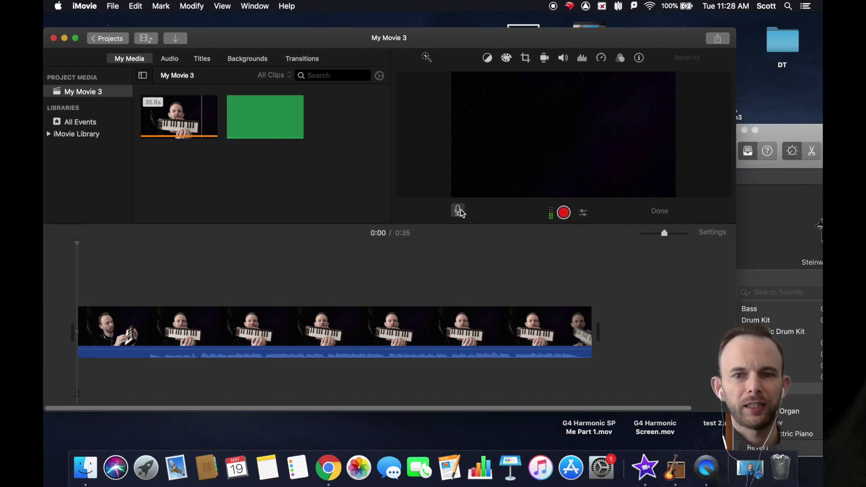
# - Set the voiceover recording's input source to Quicktime Player Imput
pyautogui.click(585, 214)
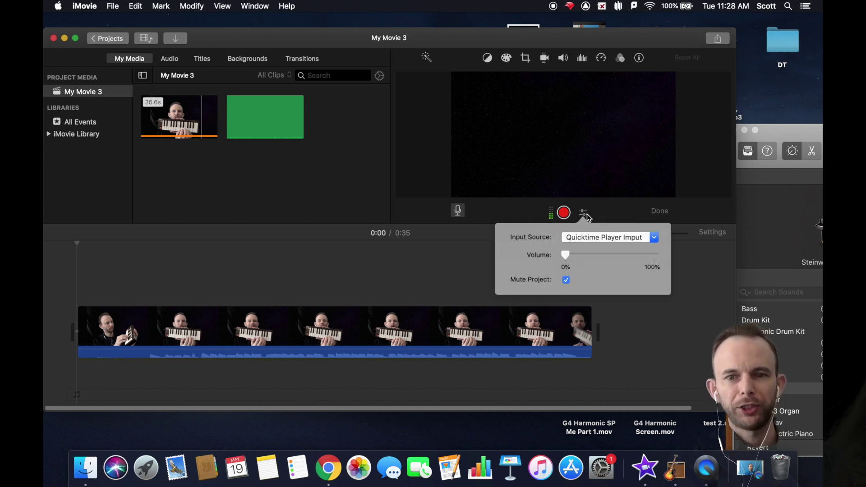
pyautogui.click(609, 240)
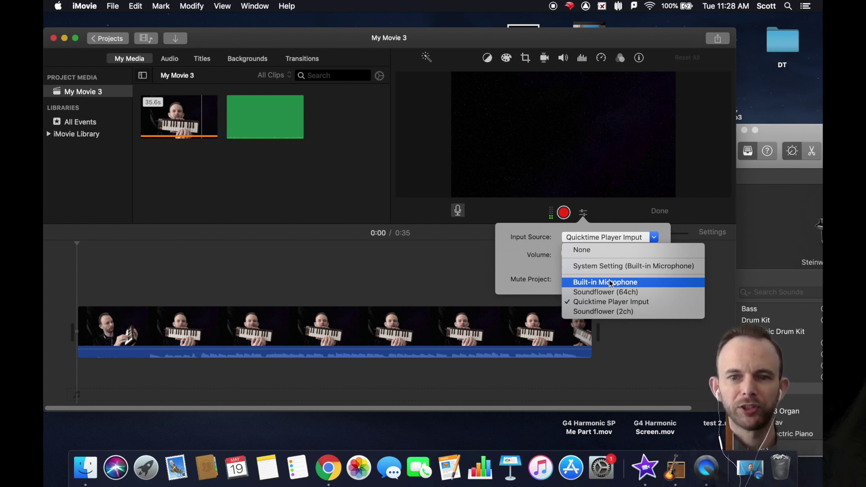
pyautogui.click(614, 302)
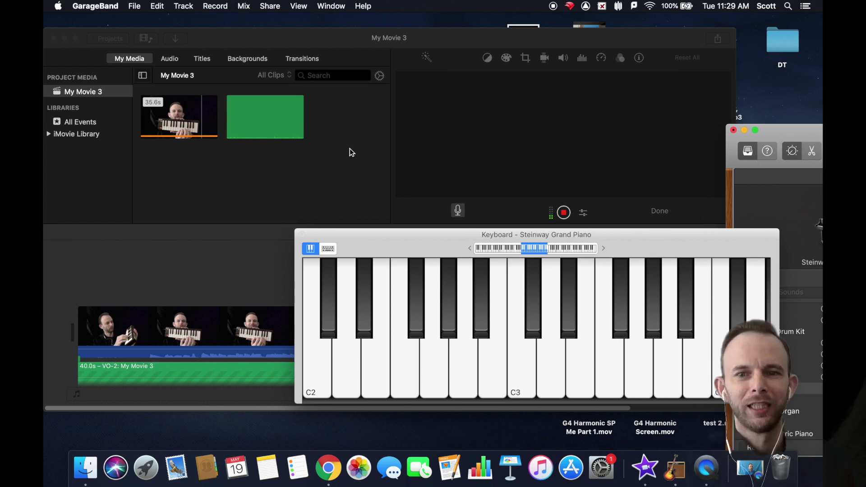
# - Return to iMovie, stop the voiceover recording and trim the recorded clip to 35.6 s, matching the end of the video
pyautogui.click(352, 153)
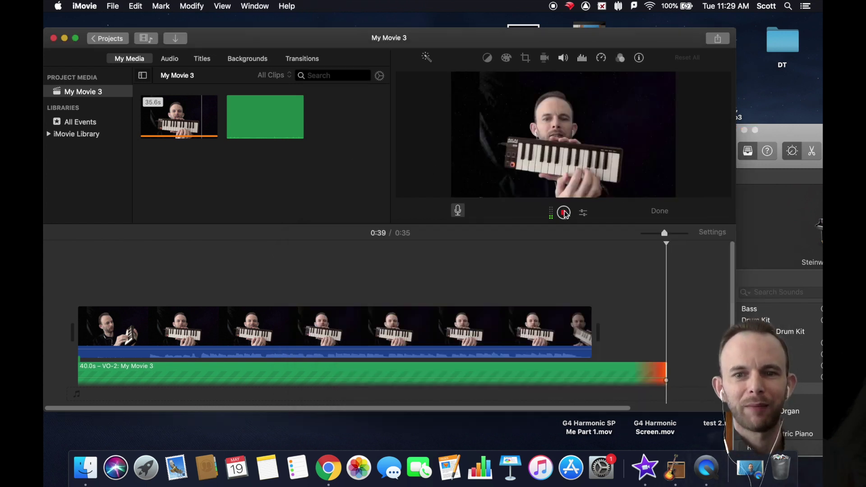
pyautogui.press('space')
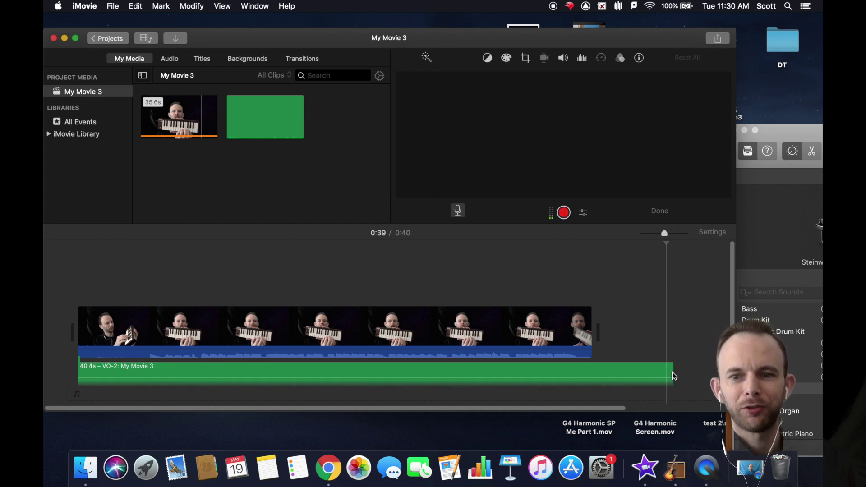
pyautogui.click(637, 360)
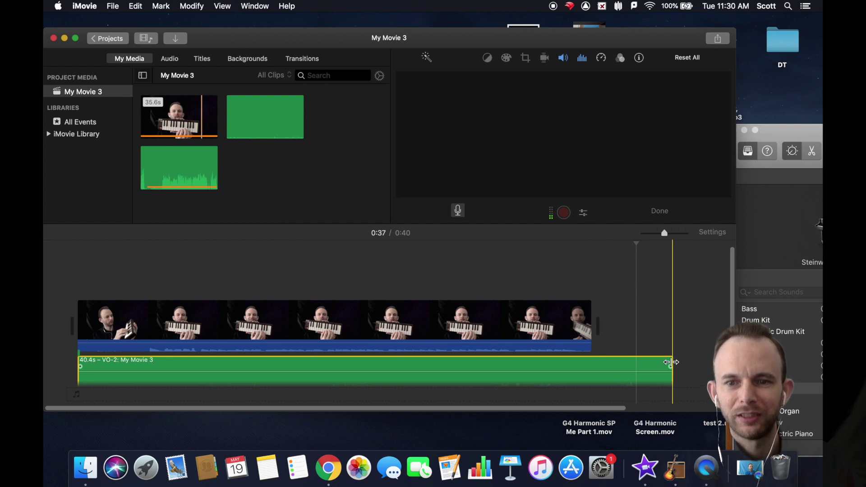
pyautogui.moveTo(670, 362); pyautogui.dragTo(594, 369)
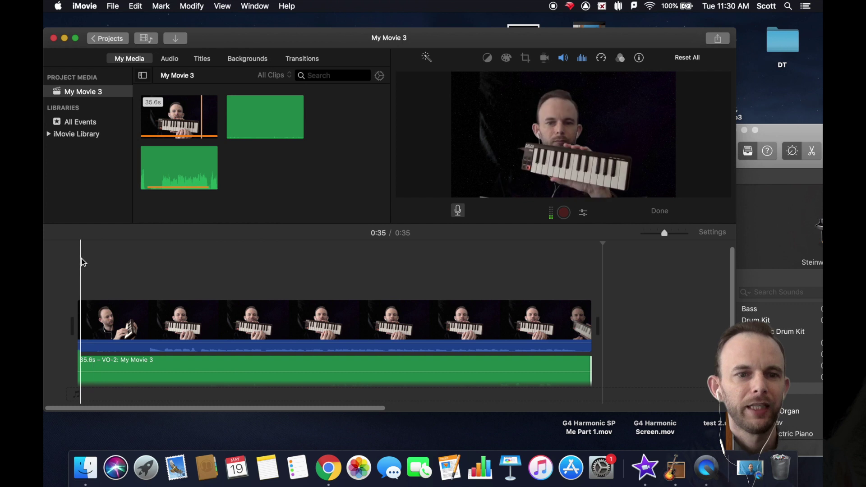
# - Play the movie with the voiceover from about 0:02 at a raised system volume
pyautogui.click(118, 266)
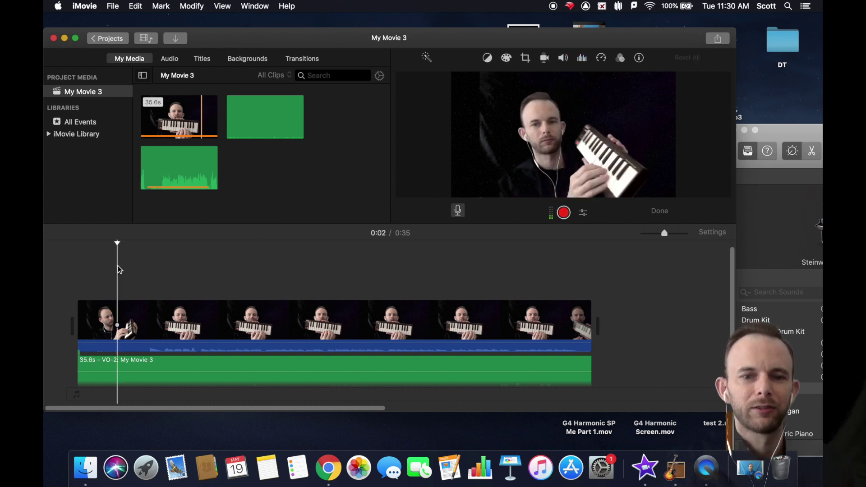
pyautogui.press('XF86AudioRaiseVolume')
pyautogui.press('space')
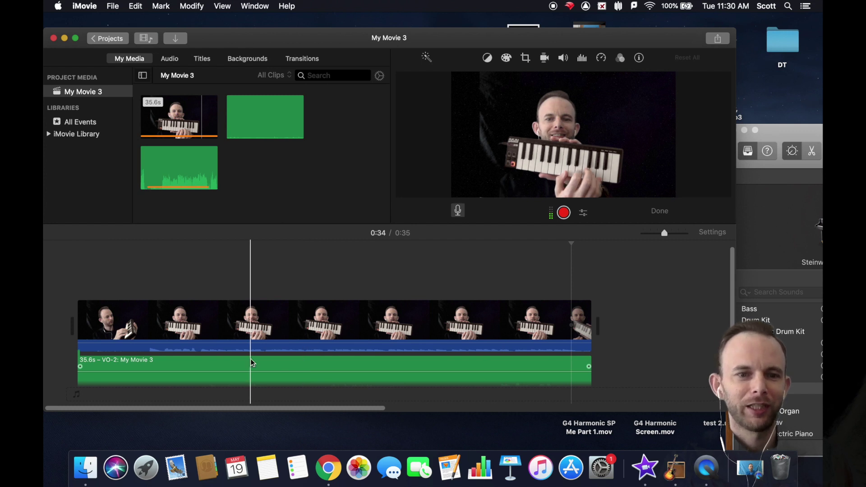
# - Move the first voiceover clip in the timeline so that it starts where the video ends
pyautogui.click(171, 366)
pyautogui.moveTo(172, 366); pyautogui.dragTo(678, 345)
pyautogui.click(570, 366)
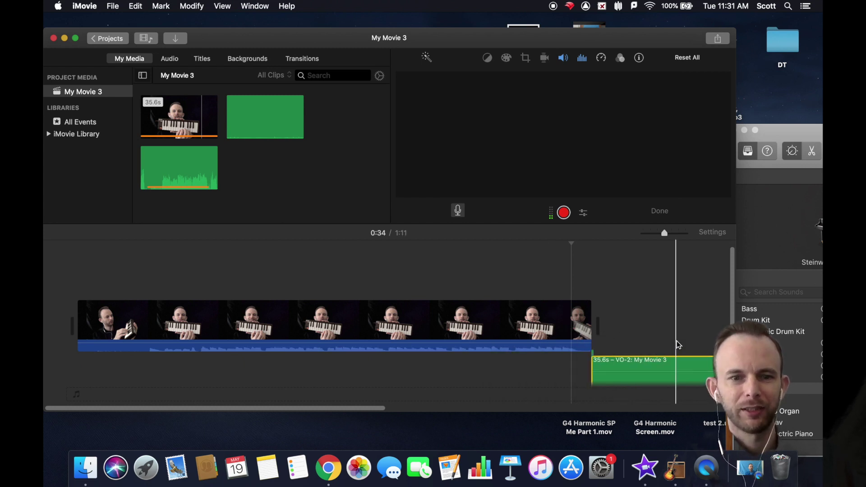
# - Select the keyboard video clip in the timeline and open its volume adjustments
pyautogui.click(76, 270)
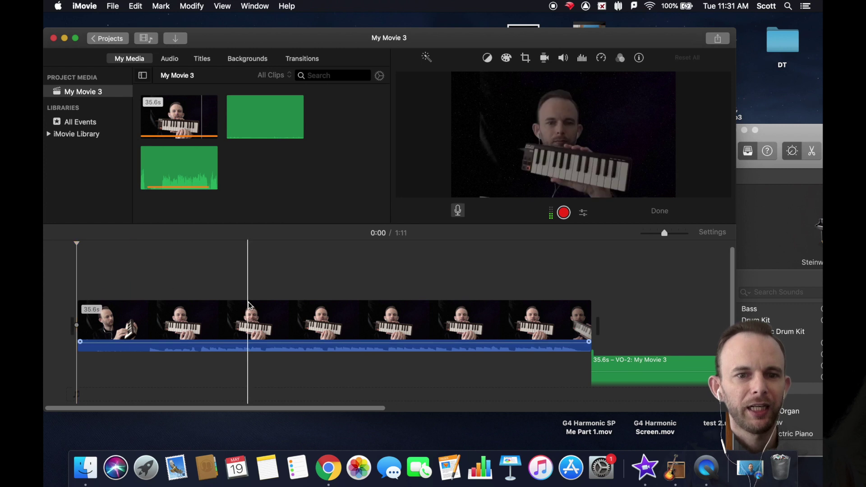
pyautogui.click(264, 309)
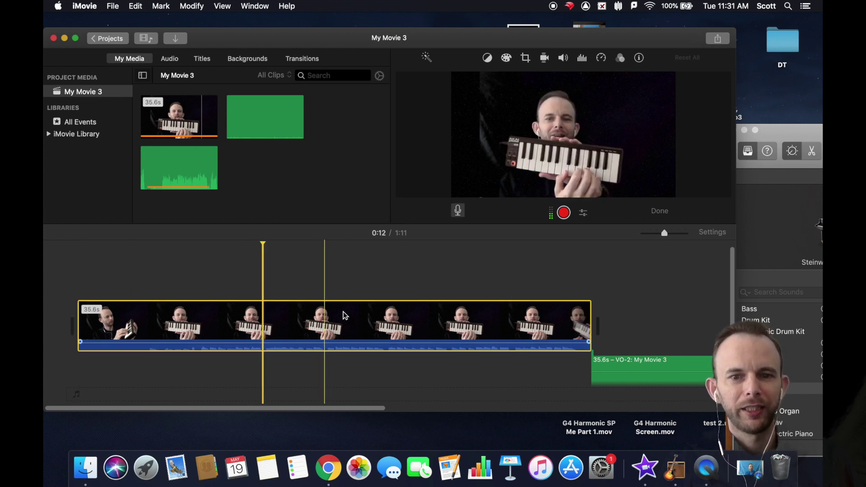
pyautogui.click(563, 58)
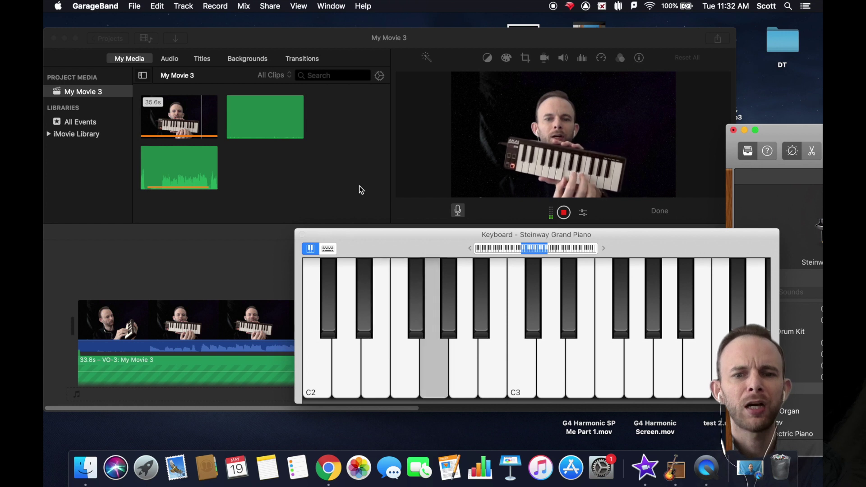
# - Return to iMovie and end the second voiceover recording
pyautogui.click(378, 161)
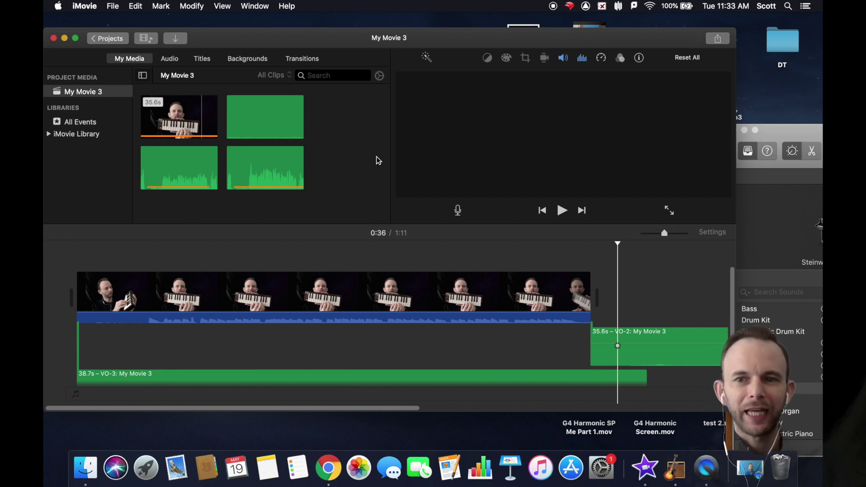
# - Switch to GarageBand, try out notes and chords on the Steinway Grand Piano keyboard, and return to iMovie
pyautogui.click(782, 134)
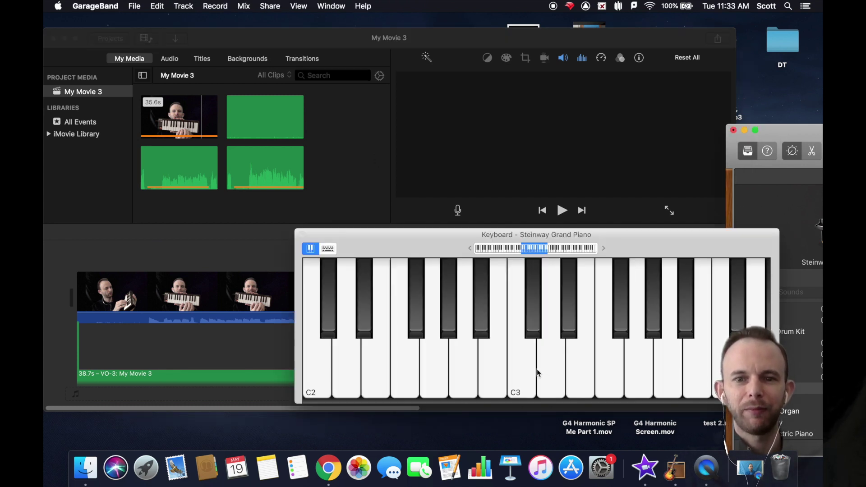
pyautogui.press('a')
pyautogui.press('s')
pyautogui.press('d')
pyautogui.press('f')
pyautogui.press('g')
pyautogui.press('h')
pyautogui.press('g')
pyautogui.press('f')
pyautogui.press('d')
pyautogui.press('s')
pyautogui.press('a')
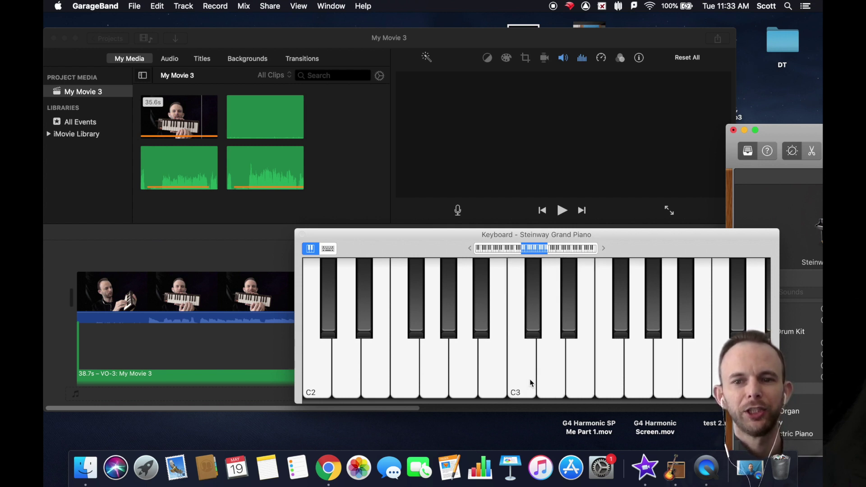
pyautogui.press('h')
pyautogui.press('g')
pyautogui.press('f')
pyautogui.press('d')
pyautogui.press('s')
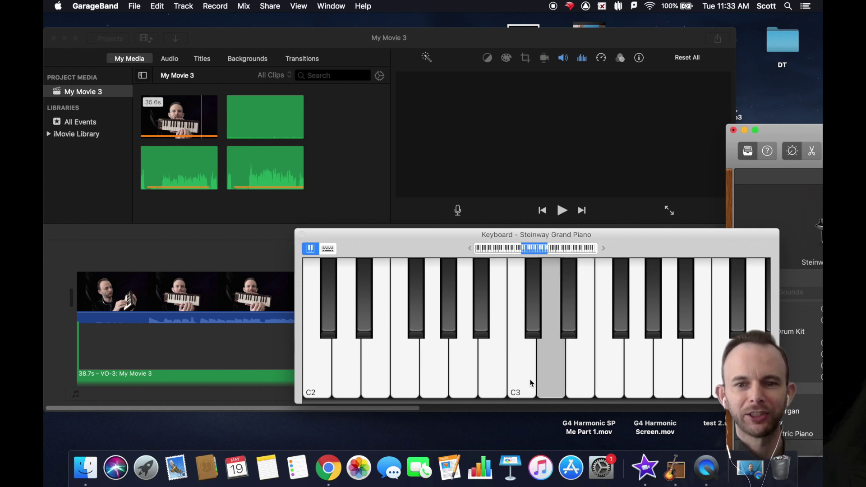
pyautogui.press('a')
pyautogui.press('w')
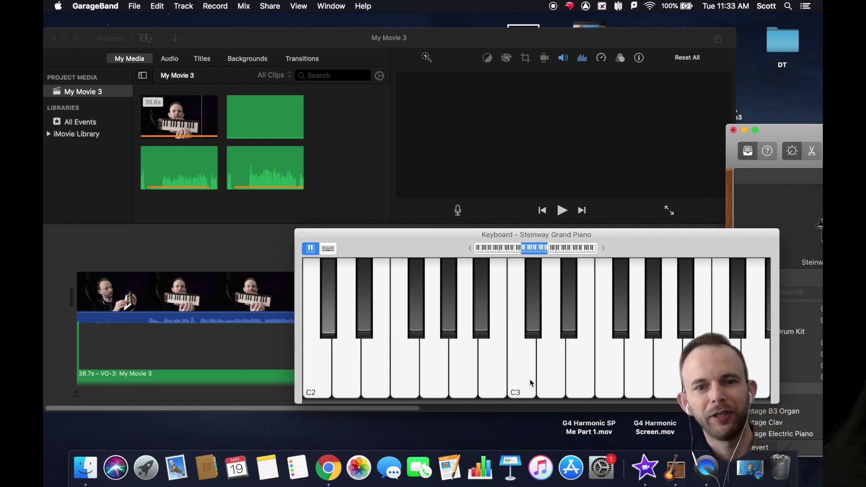
pyautogui.press('e')
pyautogui.press('t')
pyautogui.press('y')
pyautogui.press('a')
pyautogui.press('w')
pyautogui.press('d')
pyautogui.press('g')
pyautogui.press('g')
pyautogui.press('h')
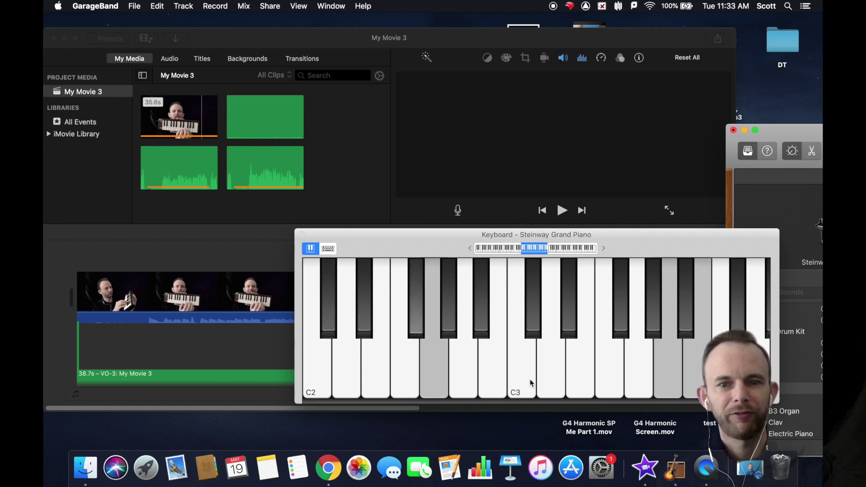
pyautogui.press('h')
pyautogui.press('g')
pyautogui.press('f')
pyautogui.press('f')
pyautogui.press('g')
pyautogui.press('g')
pyautogui.press('d')
pyautogui.press('s')
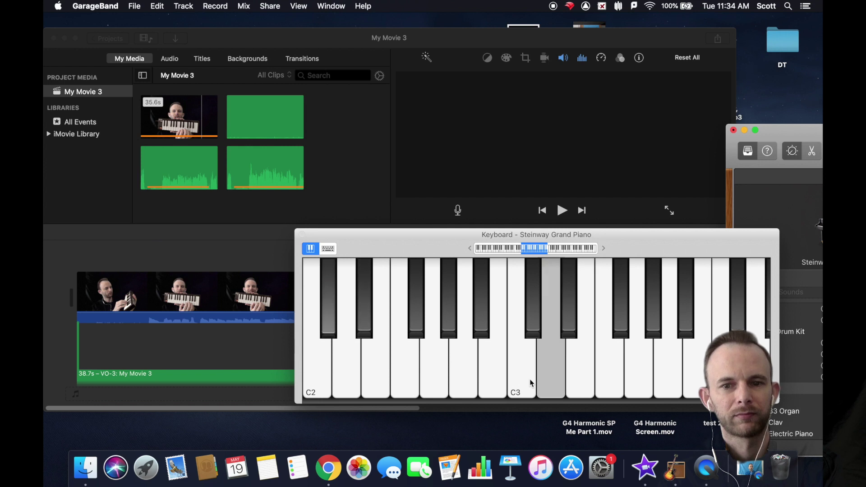
pyautogui.press('k')
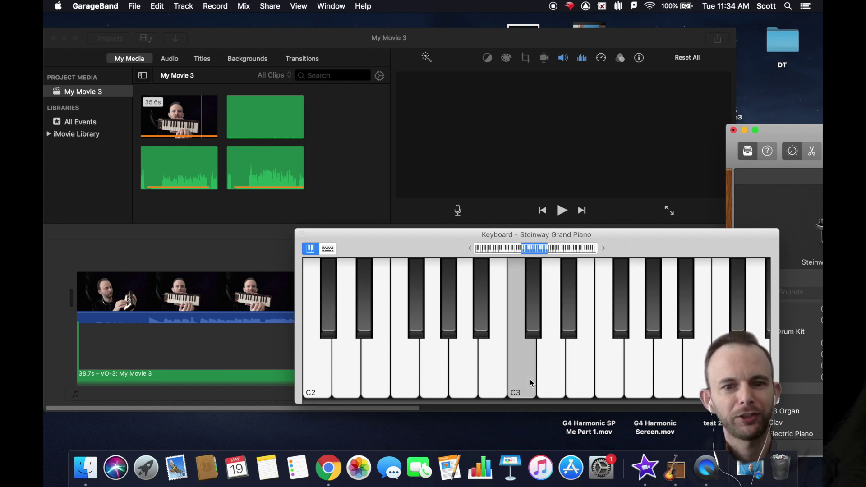
pyautogui.press('a')
pyautogui.press('s')
pyautogui.press('k')
pyautogui.press('d')
pyautogui.press('l')
pyautogui.press('f')
pyautogui.press('g')
pyautogui.press('h')
pyautogui.press('g')
pyautogui.press('f')
pyautogui.press('d')
pyautogui.press('s')
pyautogui.press('a')
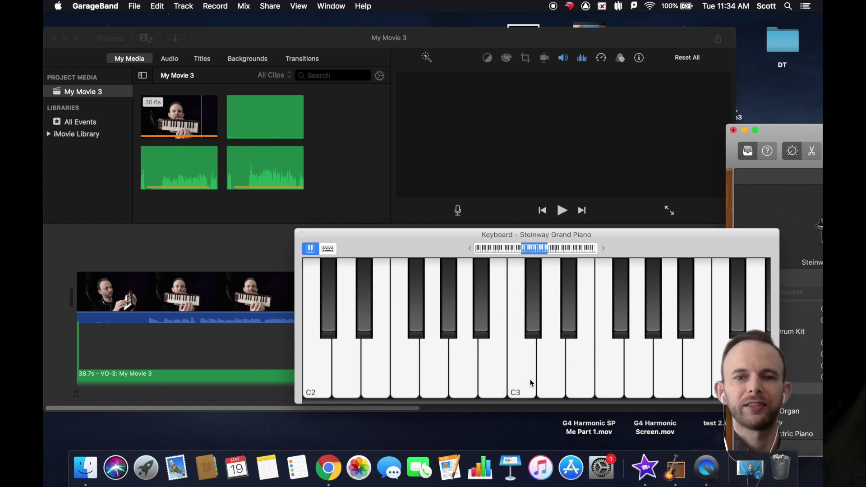
pyautogui.click(389, 154)
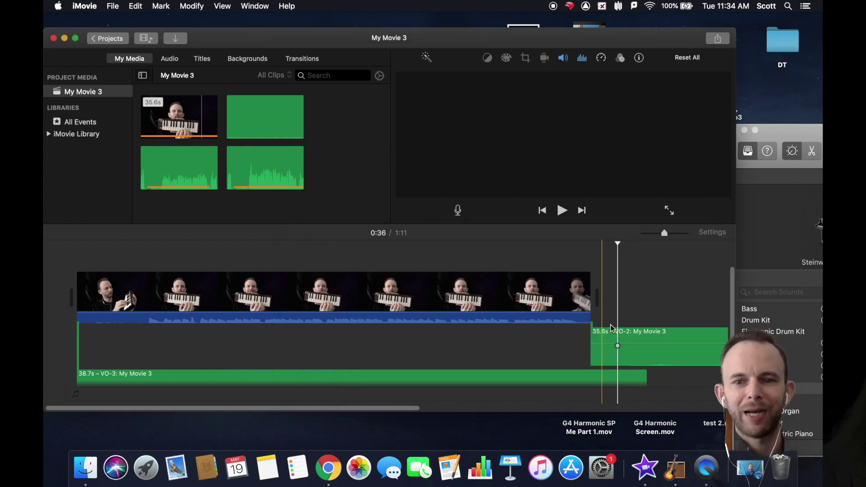
# - Delete the voiceover clip that starts after the video and trim the remaining voiceover to end where the video ends
pyautogui.click(678, 336)
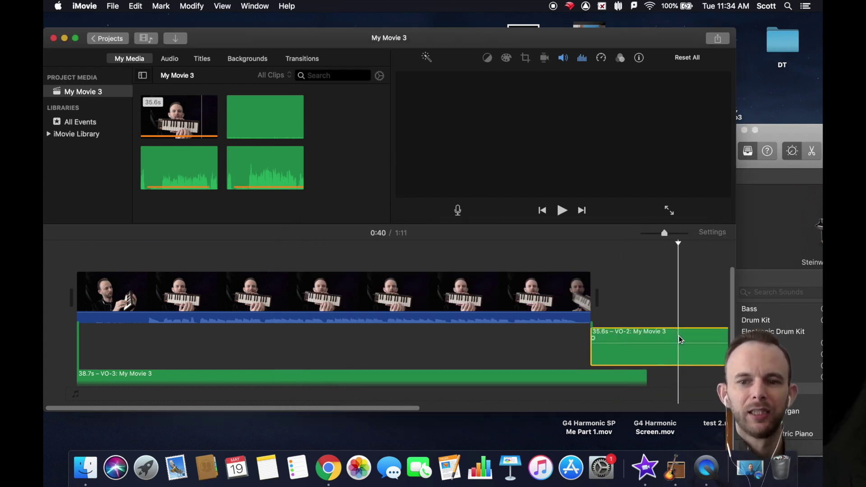
pyautogui.press('Delete')
pyautogui.moveTo(644, 339); pyautogui.dragTo(594, 352)
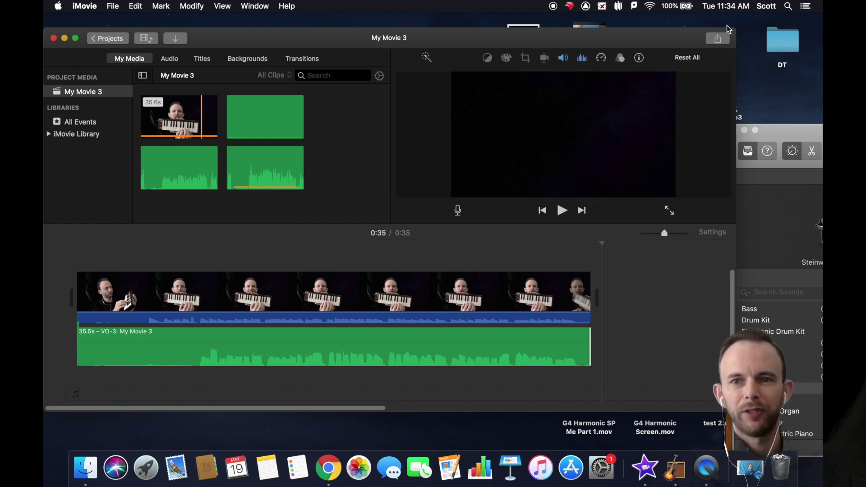
# - Start exporting the project as a file and title it Harmonic Variation
pyautogui.click(718, 38)
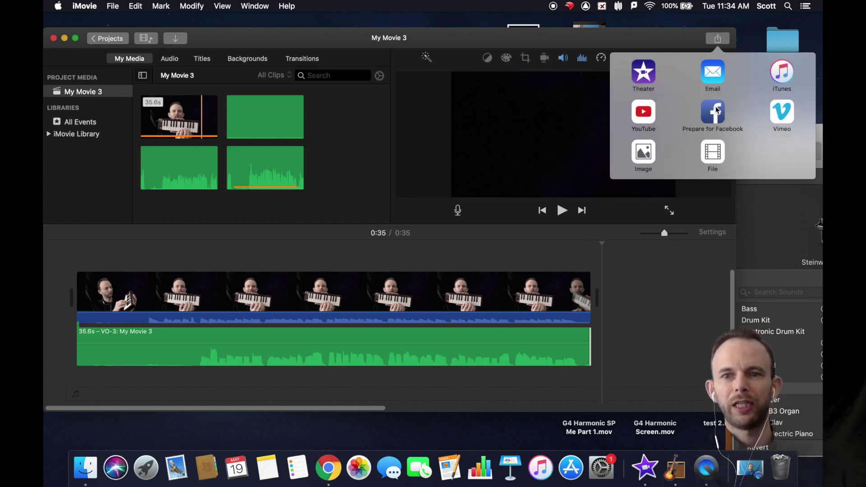
pyautogui.click(714, 154)
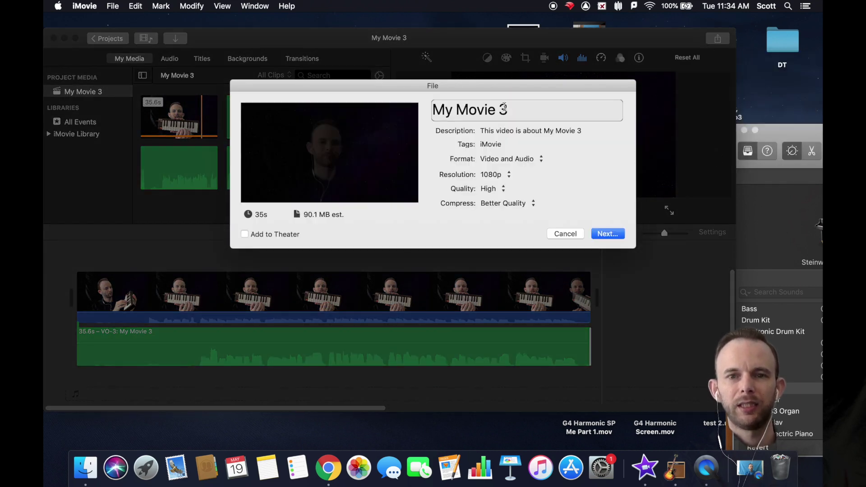
pyautogui.tripleClick(487, 110)
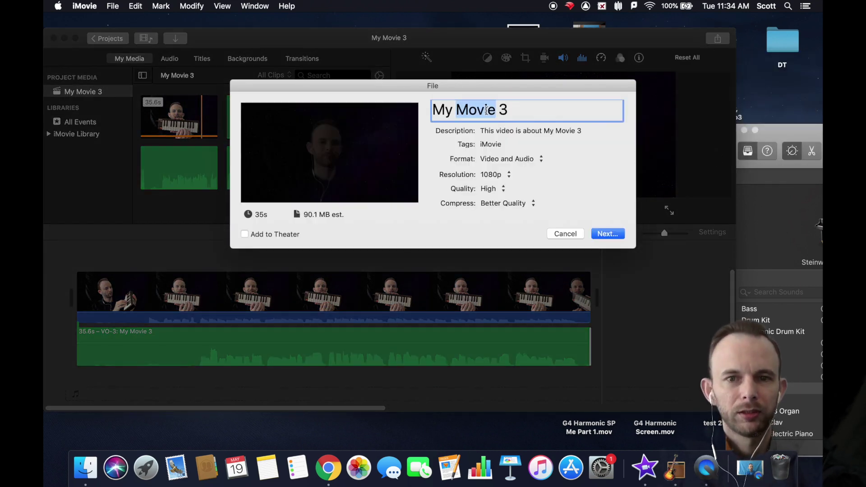
pyautogui.write('Harmonic Variation')
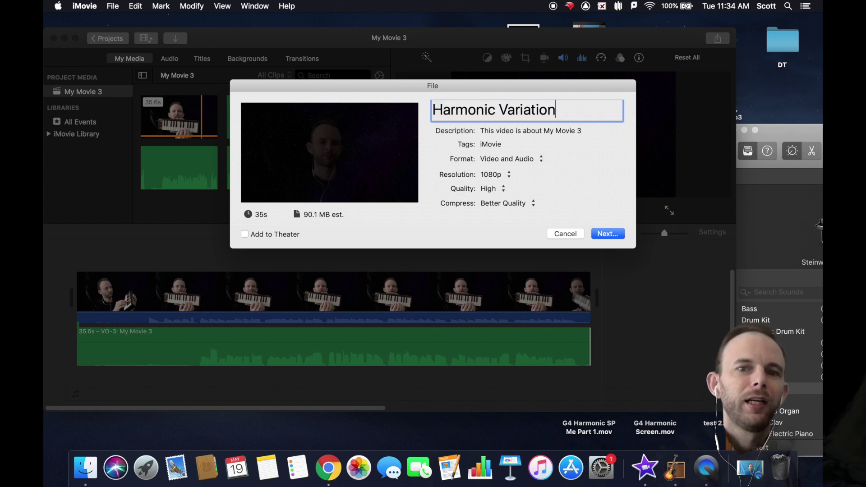
# - Clear the description and the tags in the file export settings
pyautogui.tripleClick(523, 135)
pyautogui.press('BackSpace')
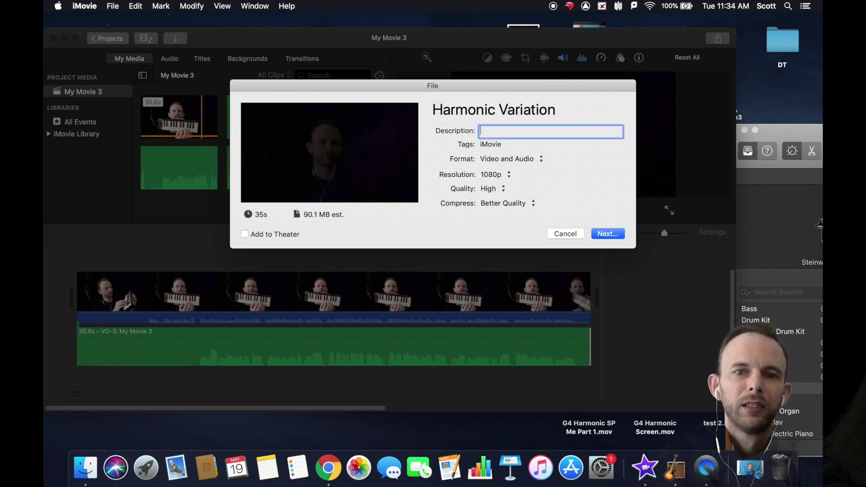
pyautogui.tripleClick(498, 145)
pyautogui.press('BackSpace')
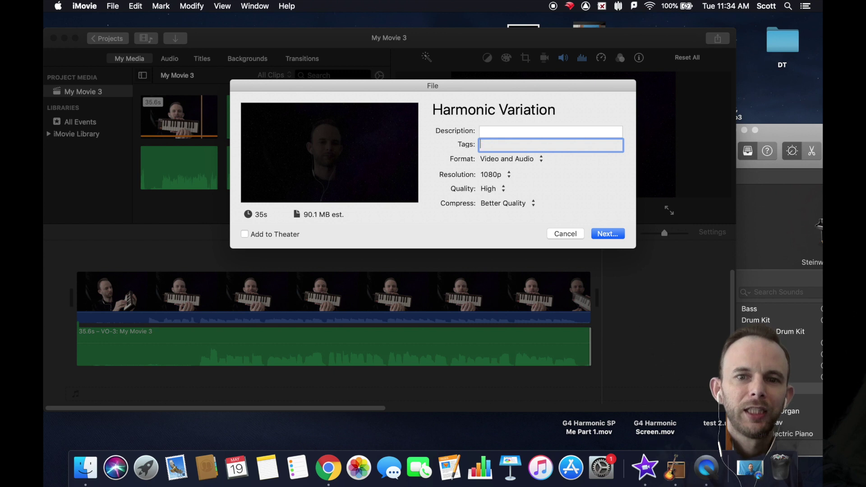
# - Review the resolution and quality choices for the exported file and set the resolution to 720p
pyautogui.click(507, 175)
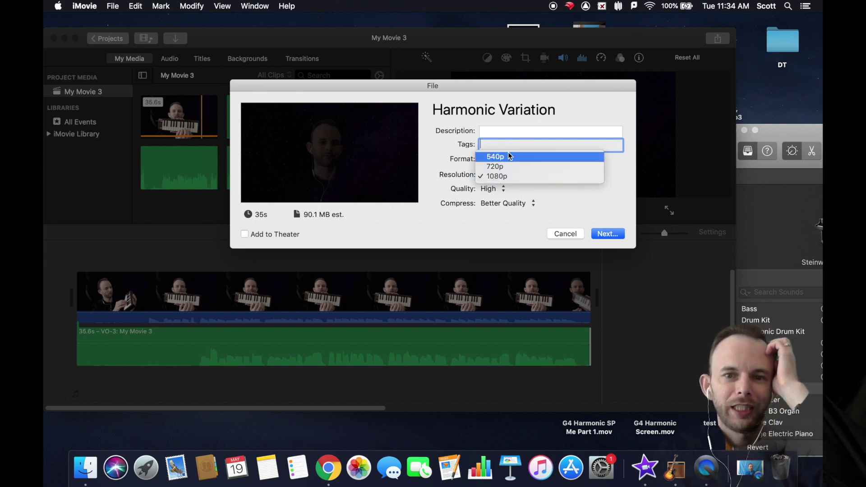
pyautogui.click(510, 177)
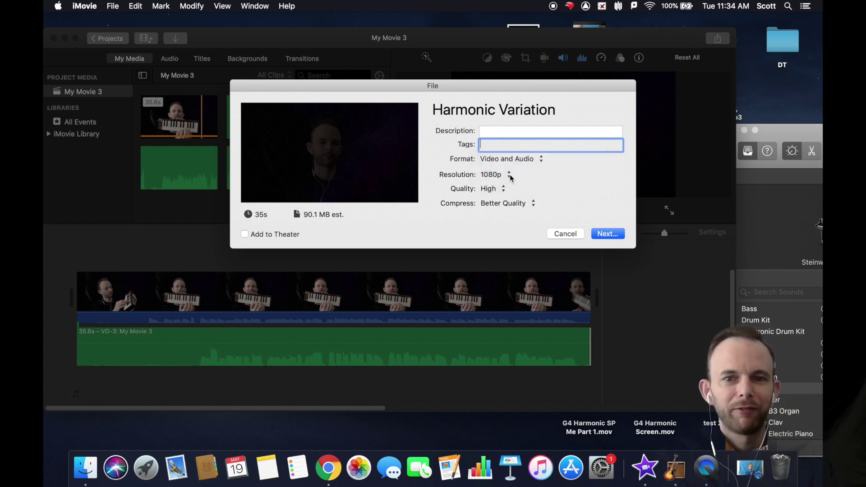
pyautogui.click(496, 189)
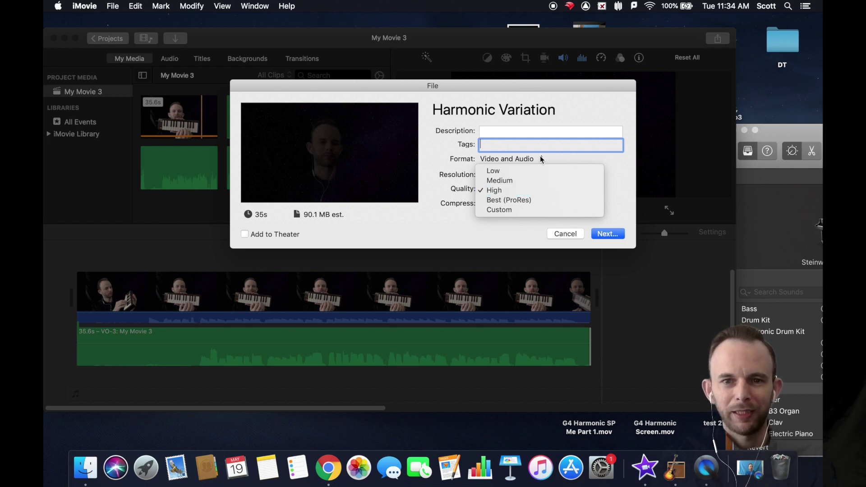
pyautogui.click(563, 158)
pyautogui.click(492, 175)
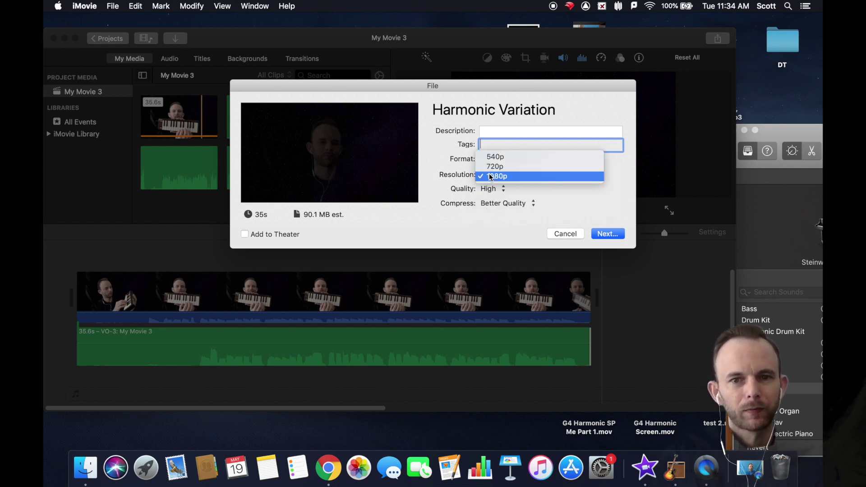
pyautogui.click(499, 167)
pyautogui.click(506, 177)
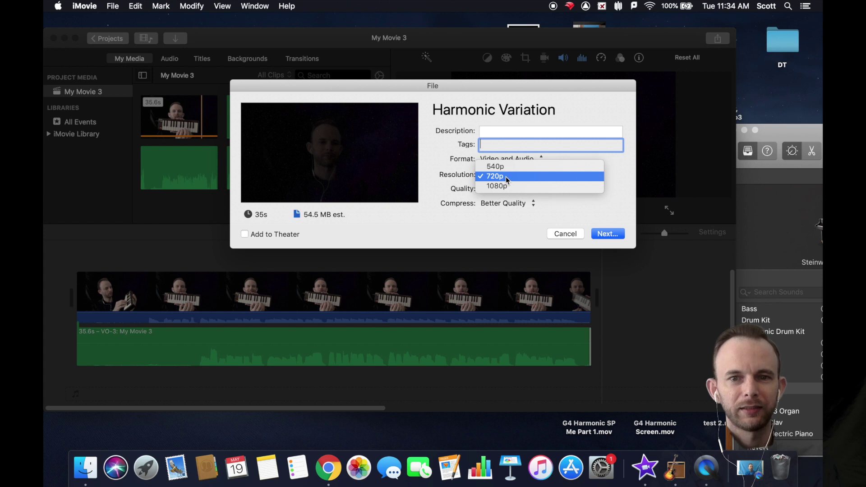
pyautogui.click(506, 177)
# - Set the export quality to Medium and the compression to Faster
pyautogui.click(500, 191)
pyautogui.click(508, 178)
pyautogui.click(516, 203)
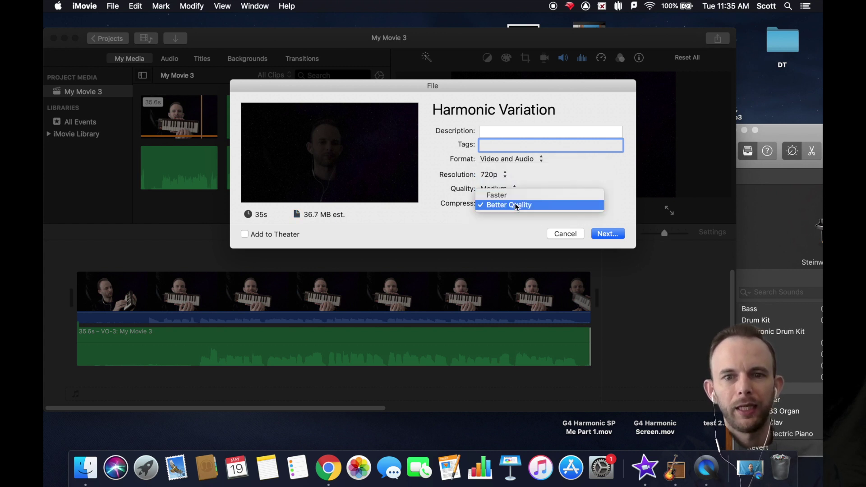
pyautogui.click(512, 195)
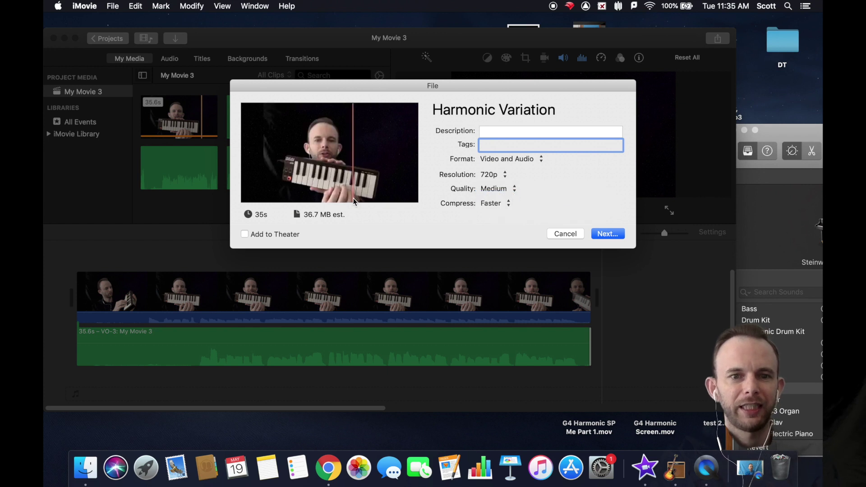
# - Save the export to the Desktop as Harmonic Variation and show the finished file in Finder
pyautogui.click(610, 232)
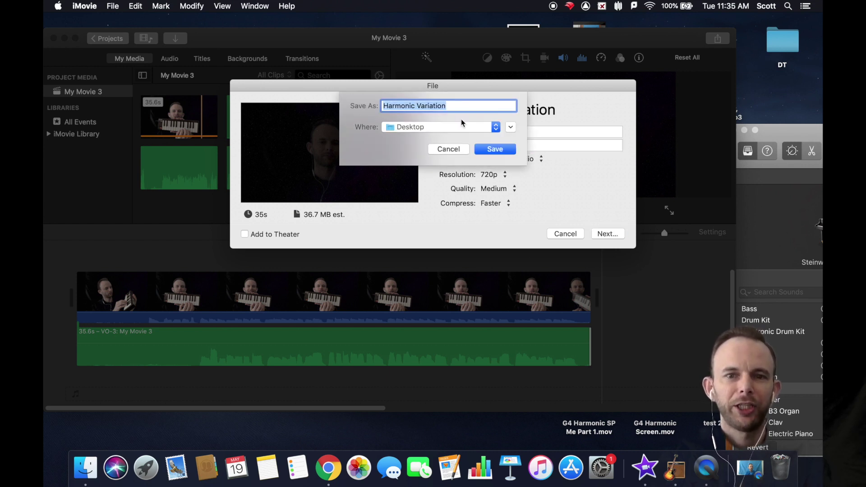
pyautogui.click(508, 150)
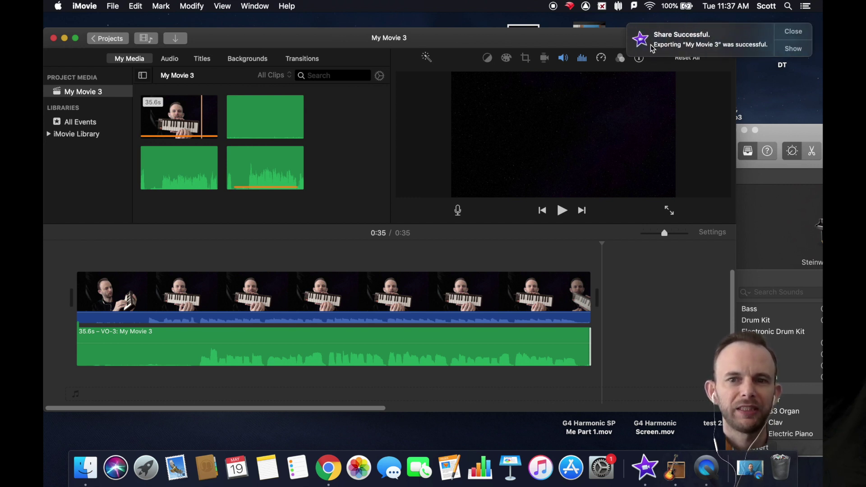
pyautogui.click(794, 51)
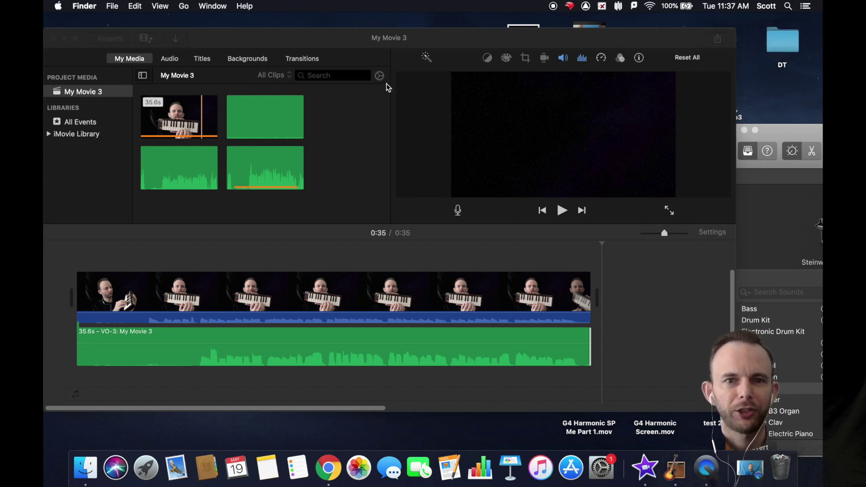
pyautogui.moveTo(585, 236)
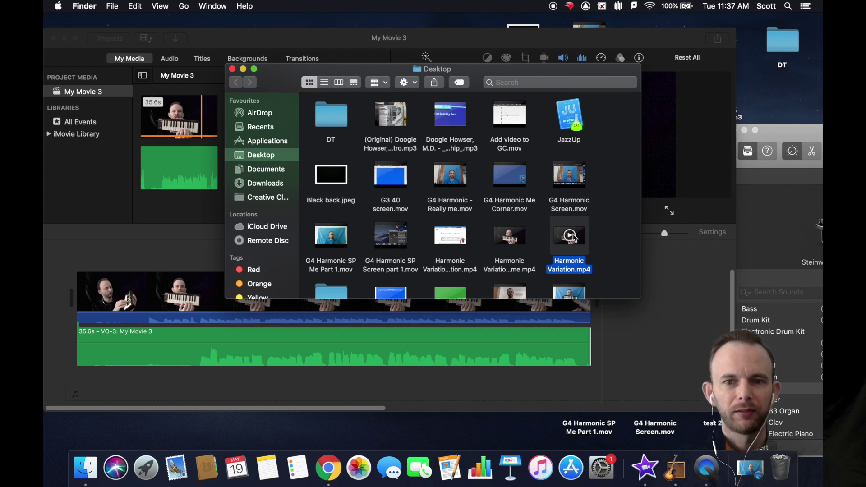